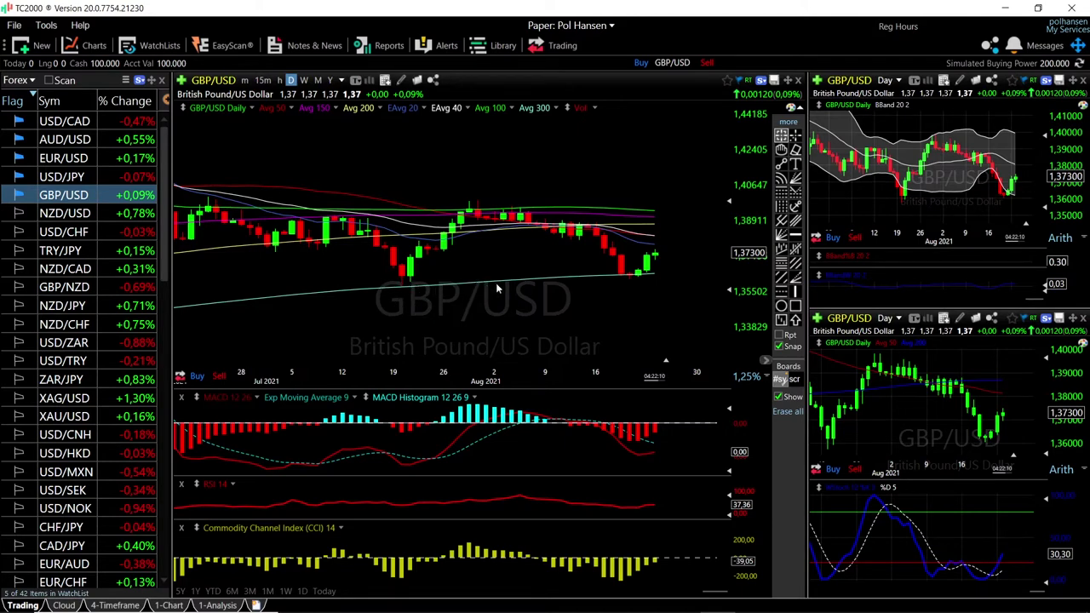
Zoom the GBP/USD daily chart in and out, then switch all charts to USD/JPY
scroll(701, 281, up, 2)
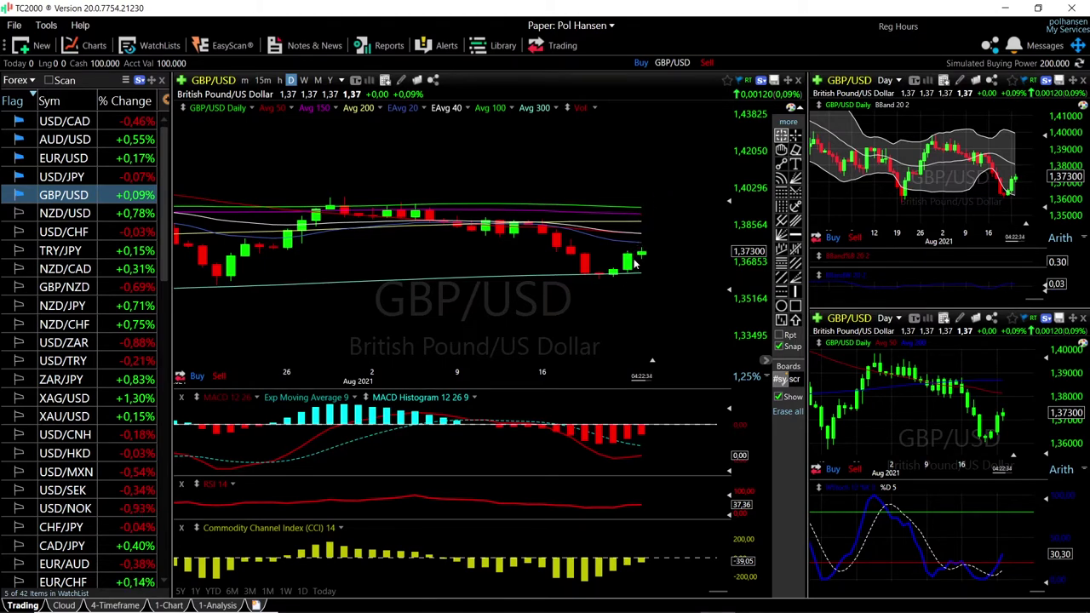
scroll(633, 263, down, 5)
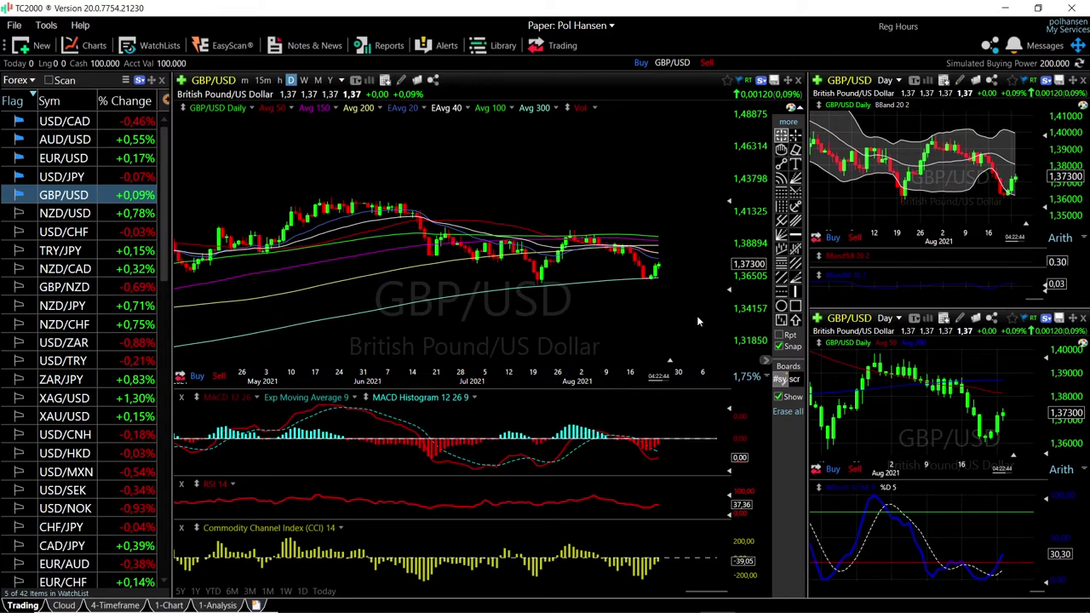
click(91, 176)
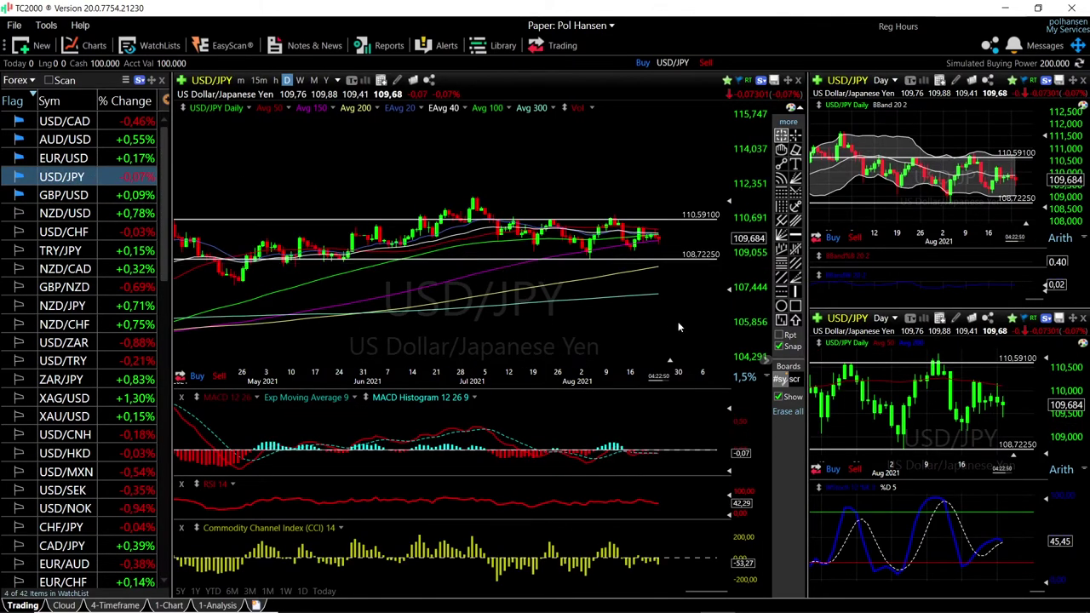
Zoom the USD/JPY chart, read the Jul 2 bar's prices, then switch all charts to EUR/USD
scroll(678, 322, up, 2)
scroll(678, 322, up, 1)
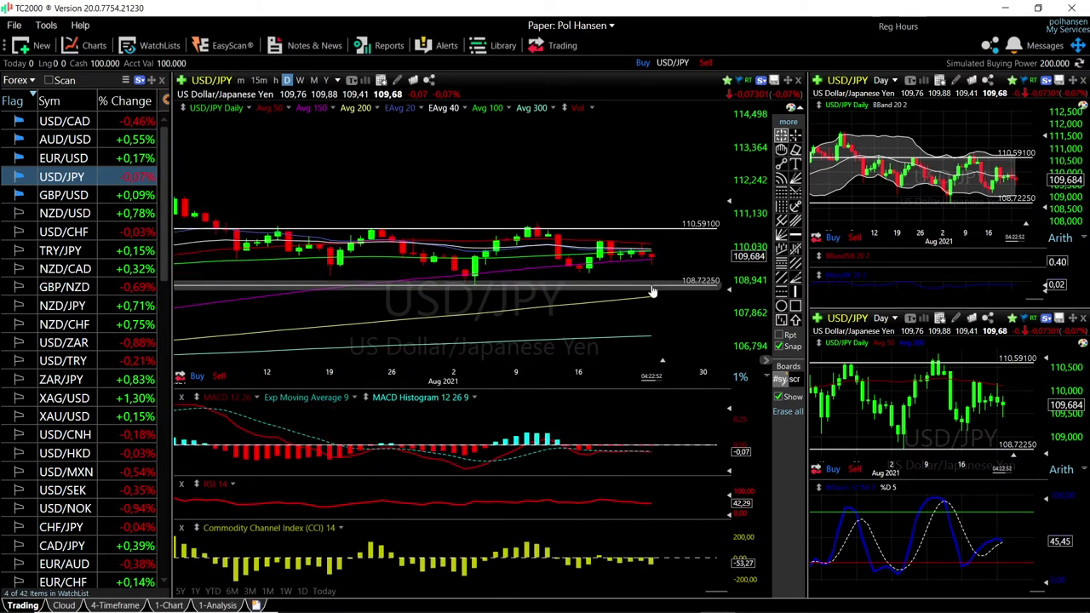
scroll(679, 317, down, 1)
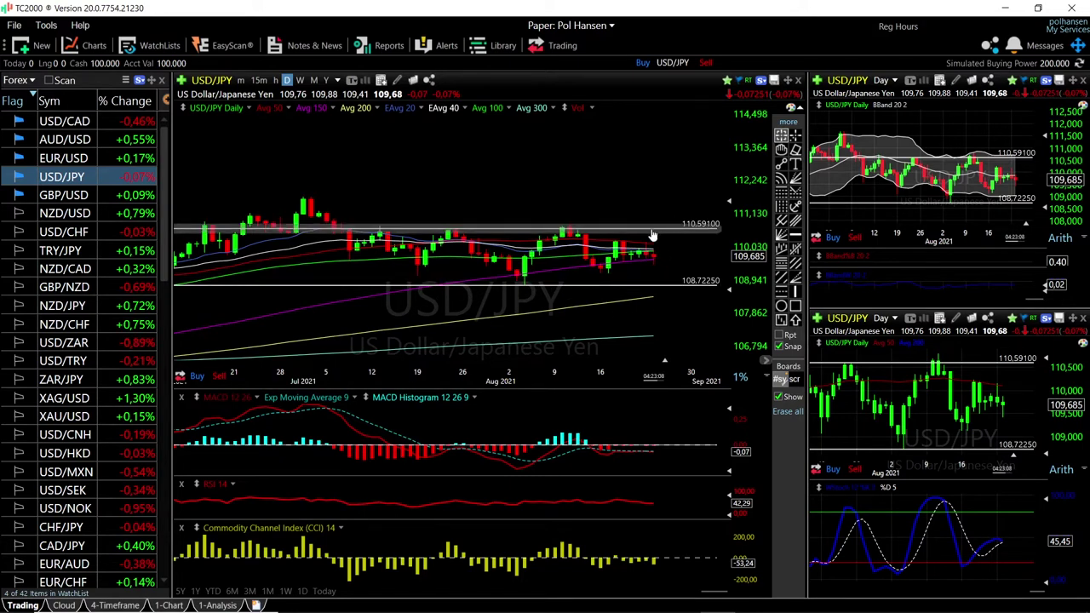
click(311, 198)
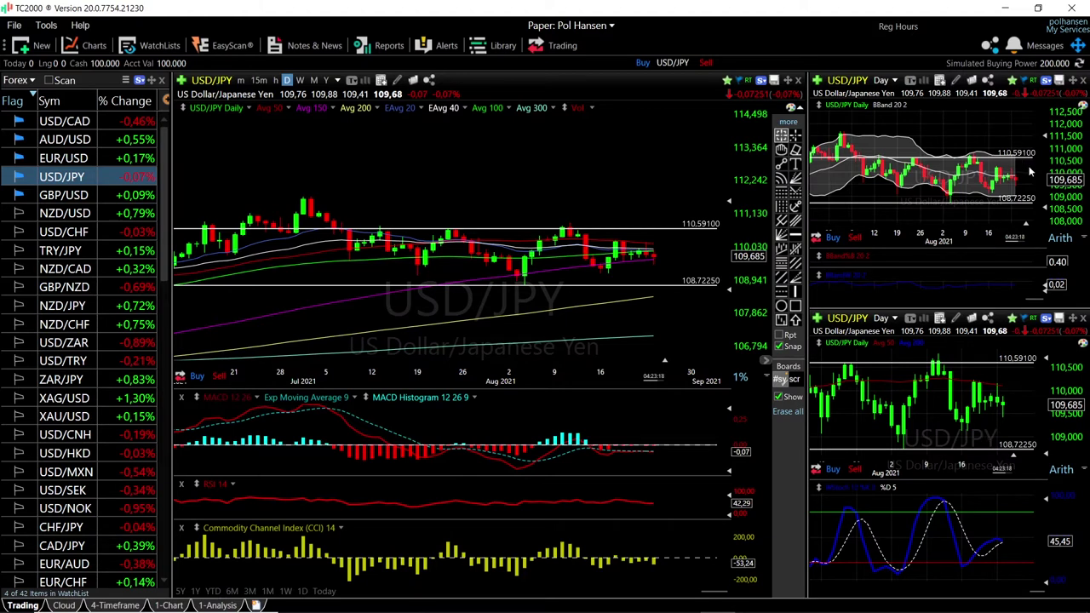
scroll(1029, 173, up, 4)
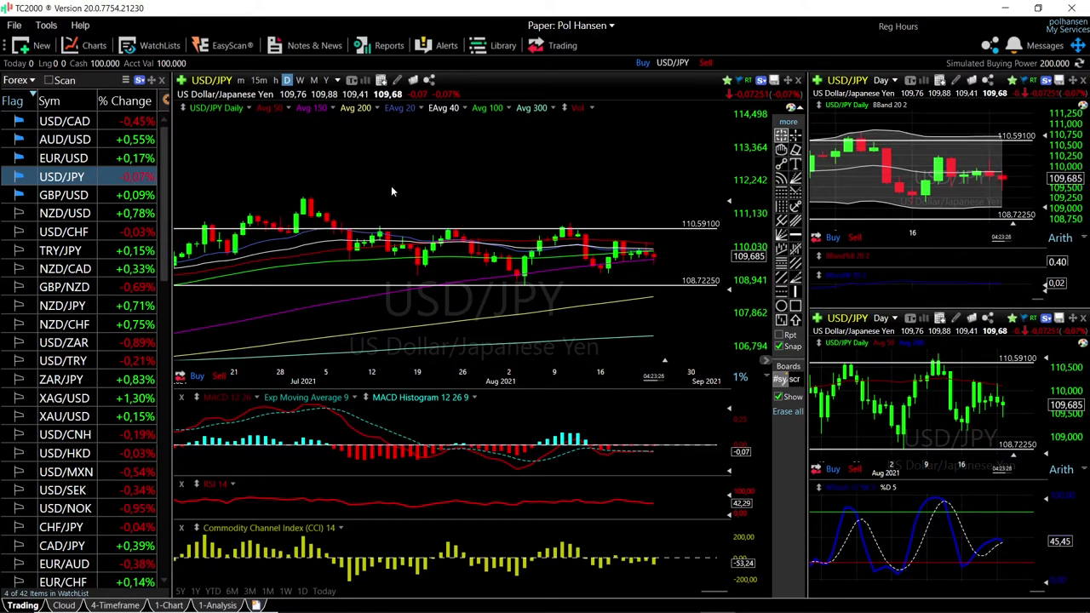
click(83, 159)
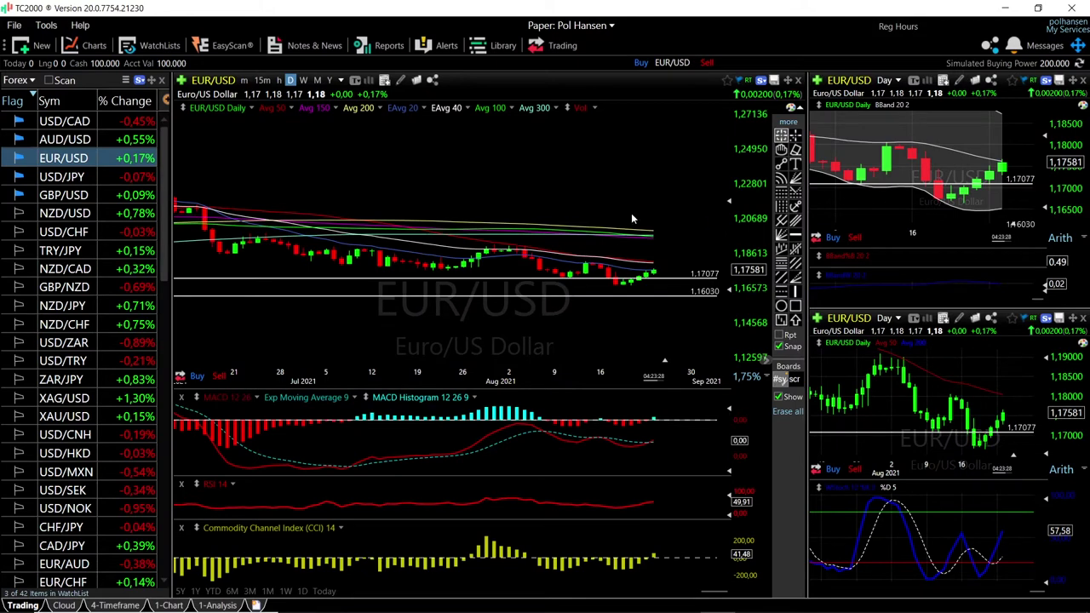
Zoom the EUR/USD daily chart out and read an older bar's prices
scroll(700, 246, up, 3)
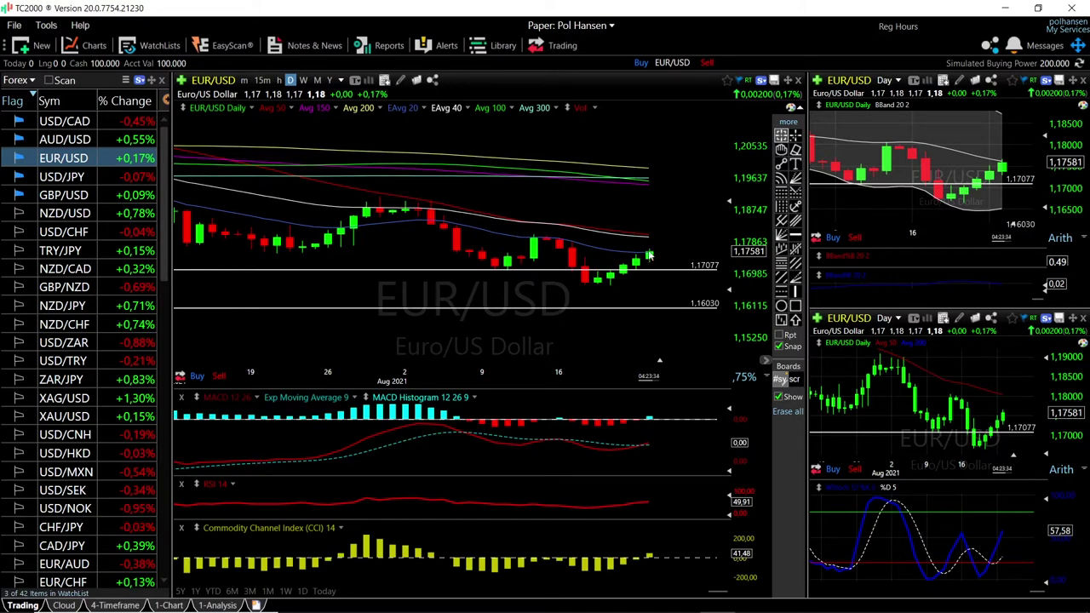
scroll(1013, 176, down, 3)
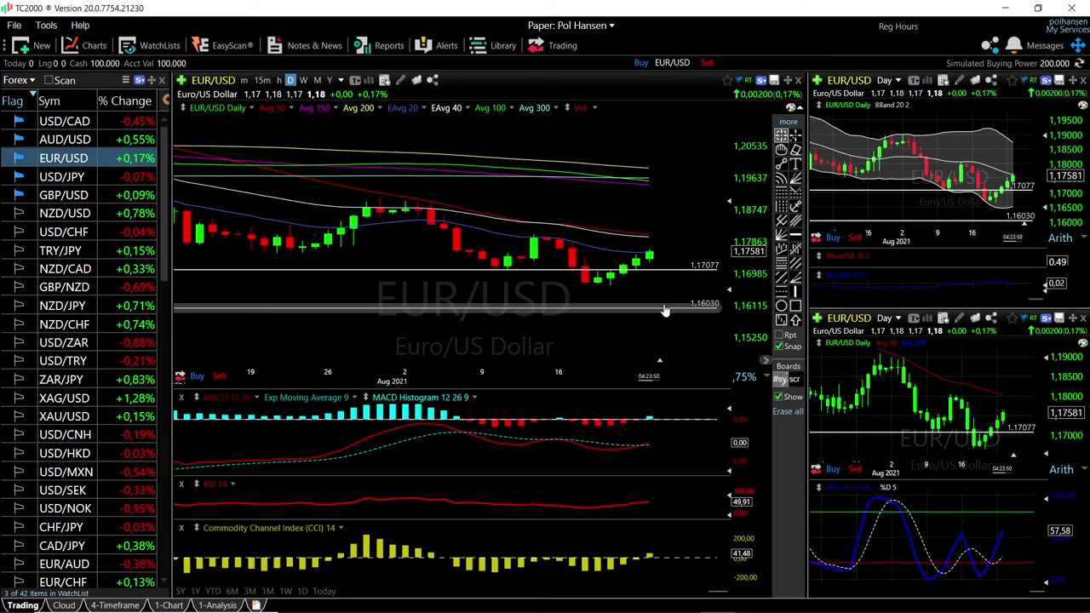
scroll(692, 313, down, 10)
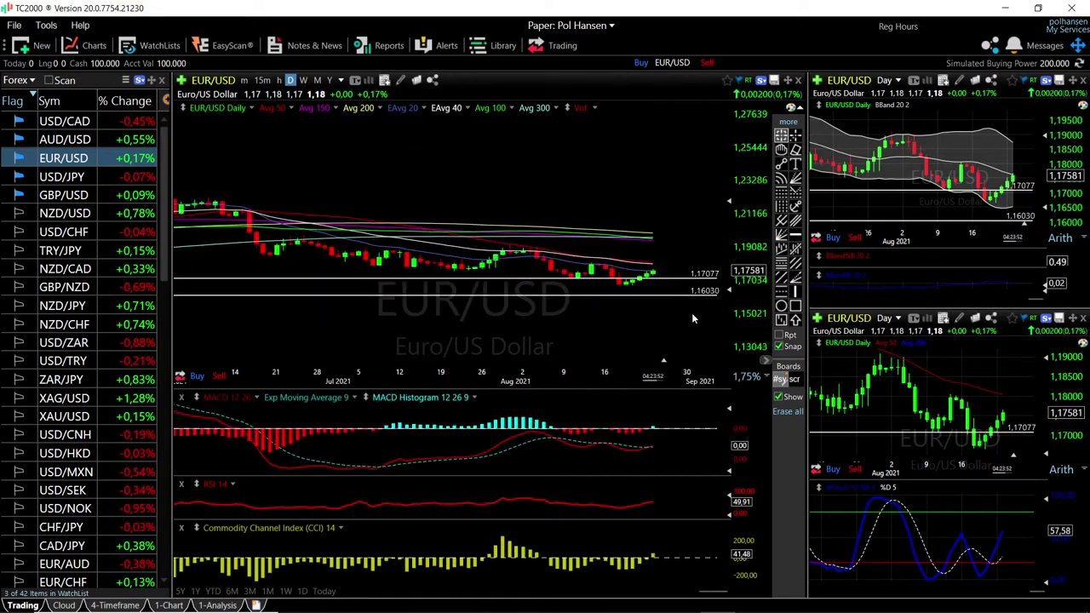
scroll(689, 311, down, 3)
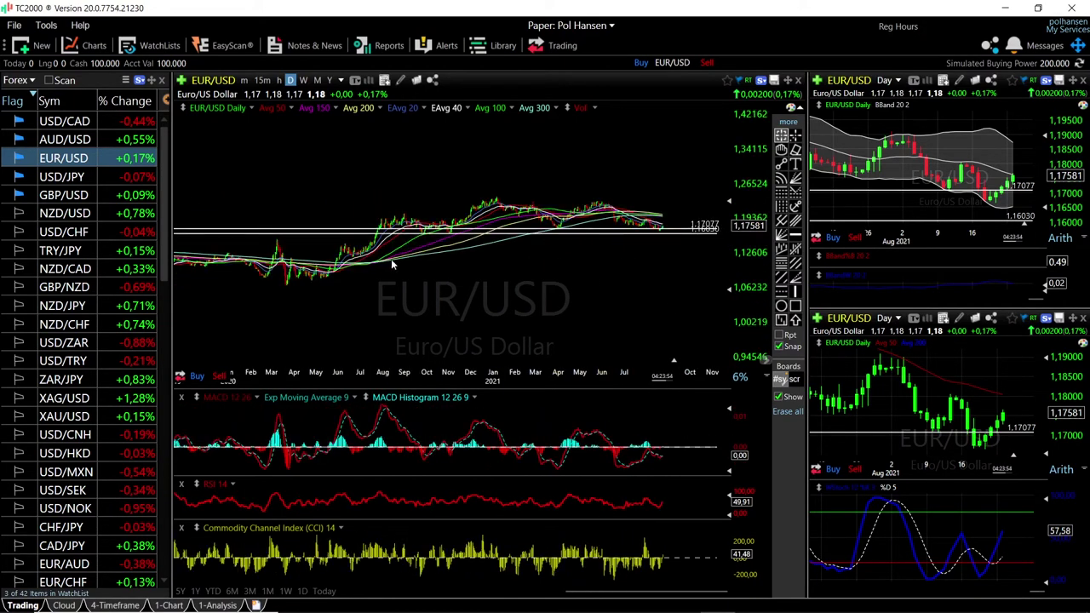
click(354, 256)
Bring up the Ichimoku Cloud layout for EUR/USD
scroll(685, 273, up, 10)
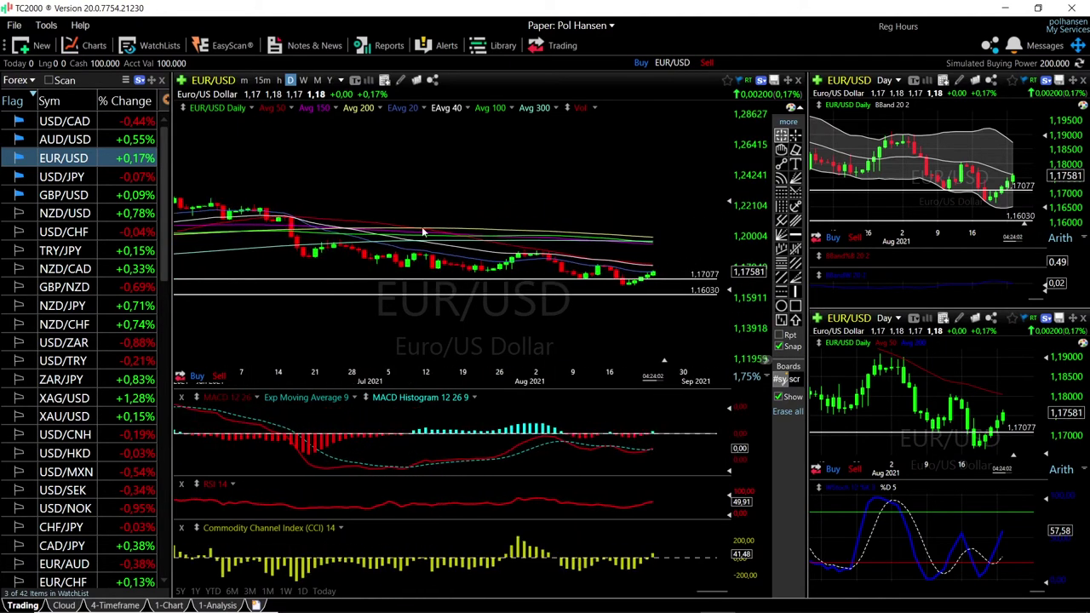
scroll(391, 227, down, 4)
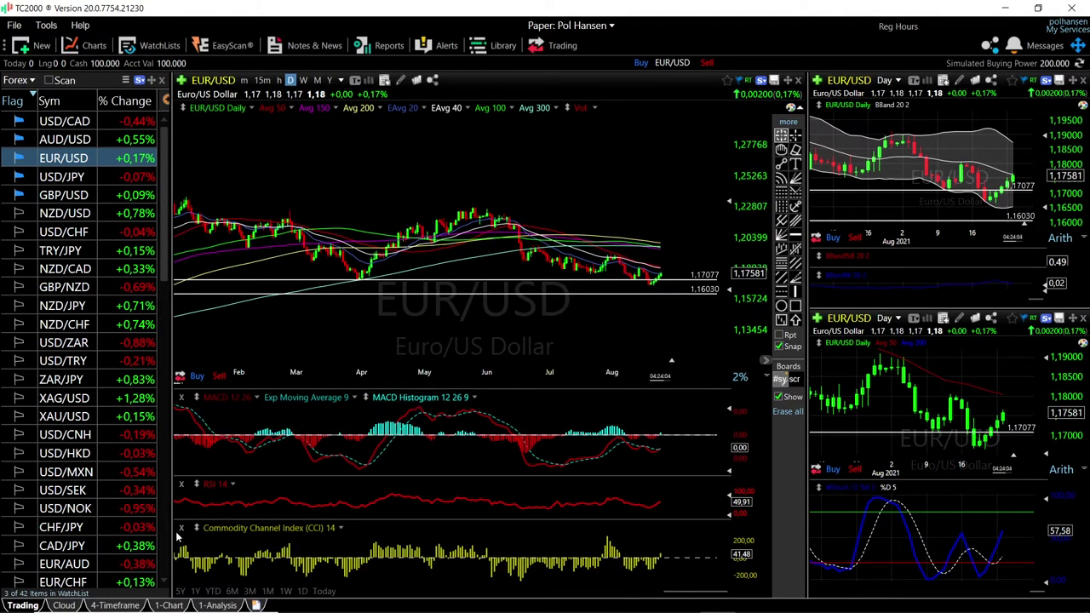
click(64, 604)
Zoom the EUR/USD Ichimoku chart in and out, then return to the Trading layout
scroll(803, 323, down, 3)
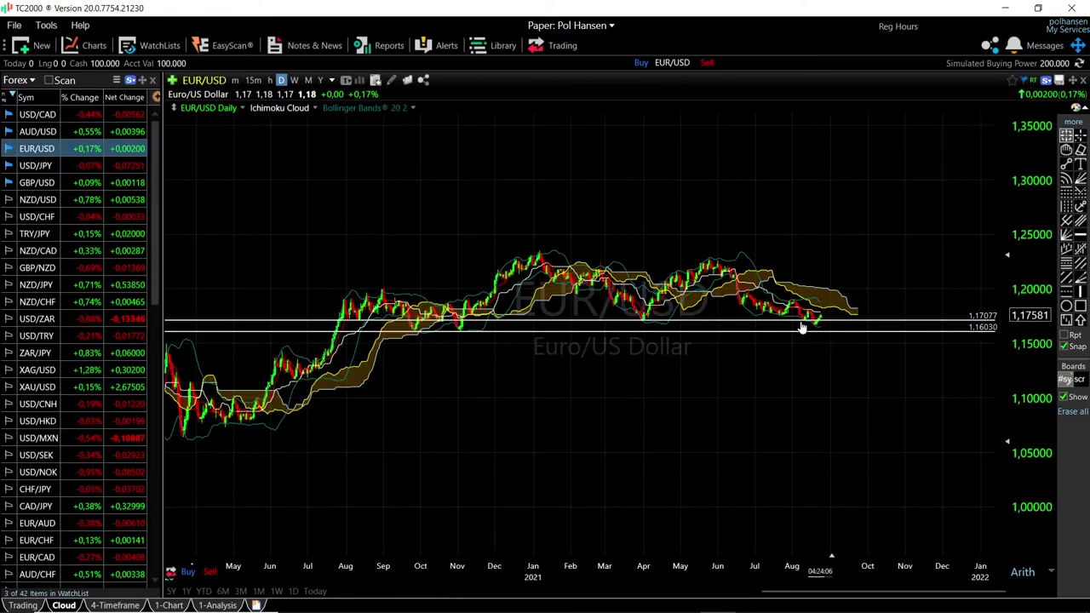
scroll(816, 339, up, 3)
scroll(816, 339, up, 2)
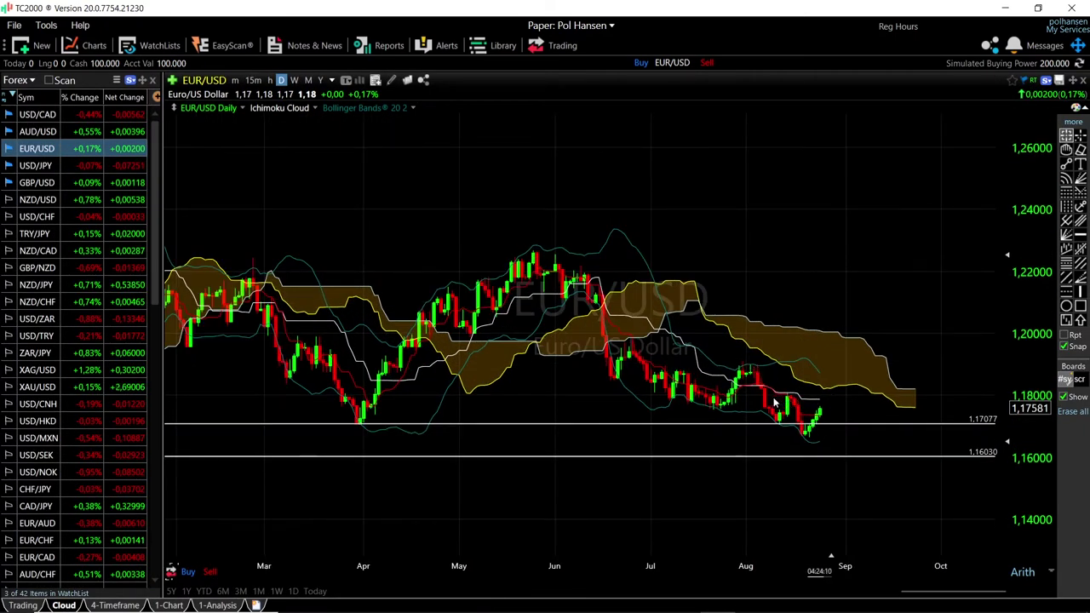
mouse_move(764, 386)
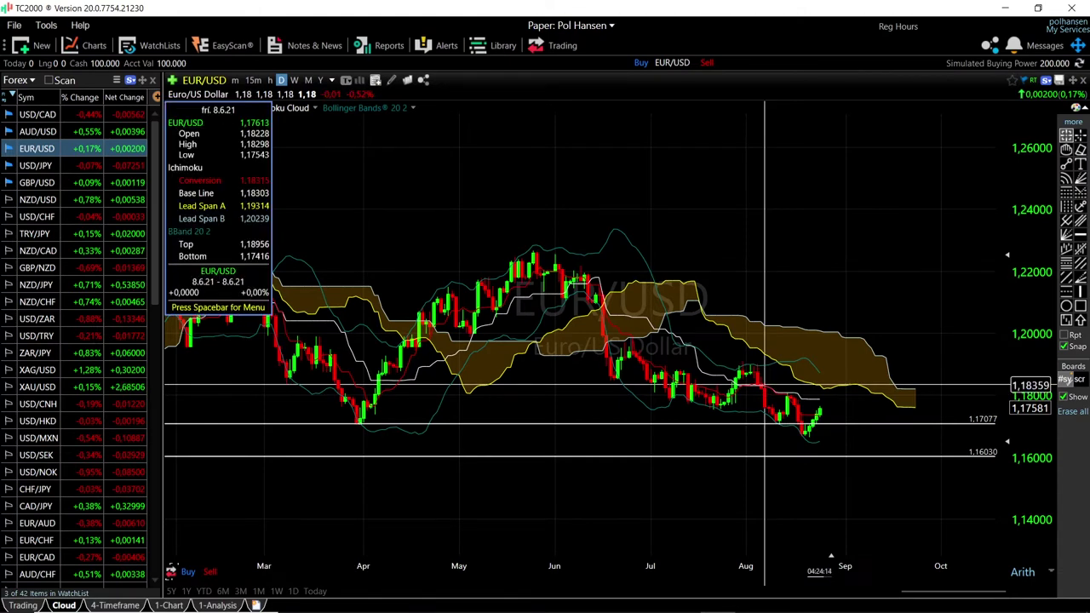
scroll(879, 405, up, 2)
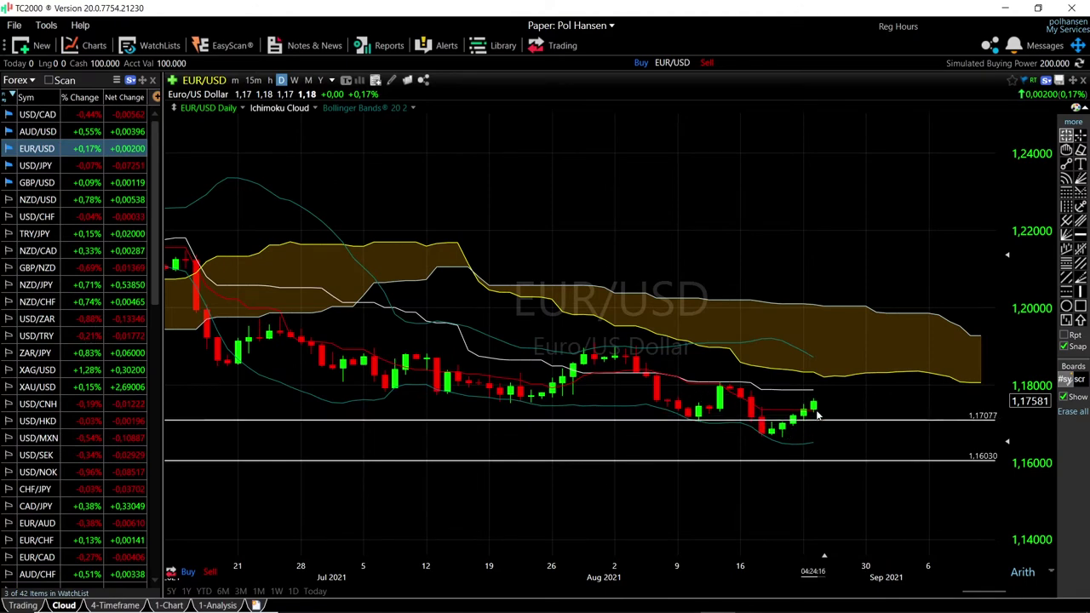
scroll(890, 385, down, 1)
scroll(889, 385, down, 1)
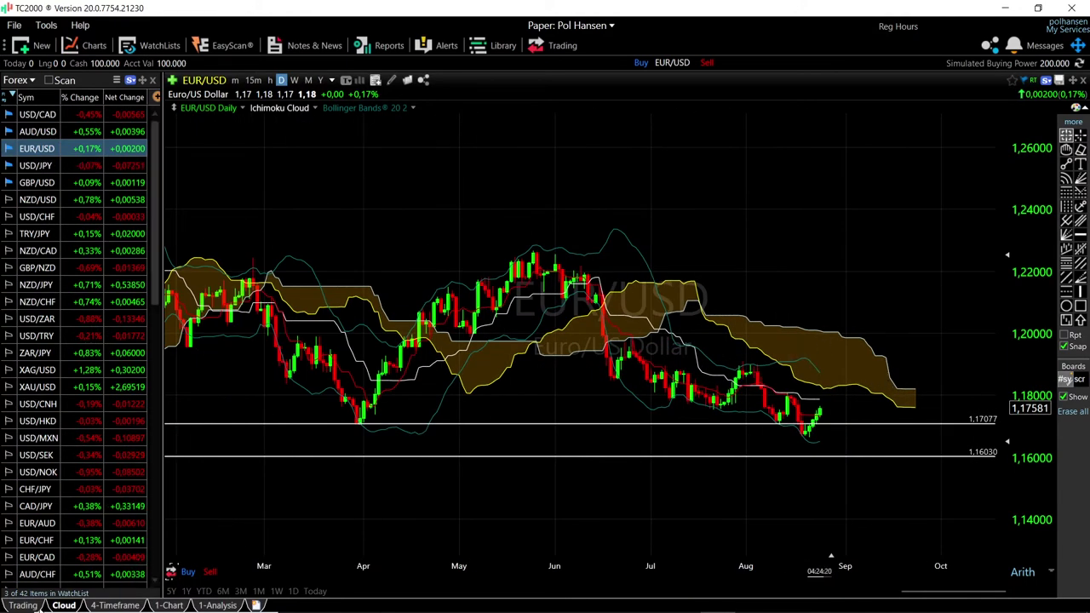
click(23, 605)
Load AUD/USD on all charts, zoom in, and measure the rise from 8/22 to the latest bar
click(96, 139)
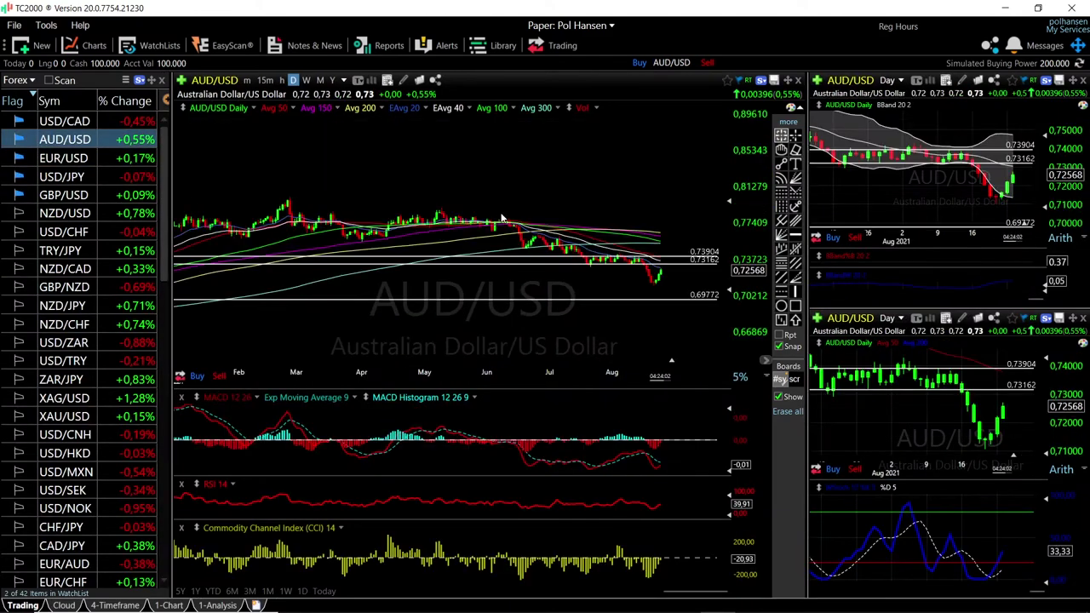
scroll(666, 270, up, 1)
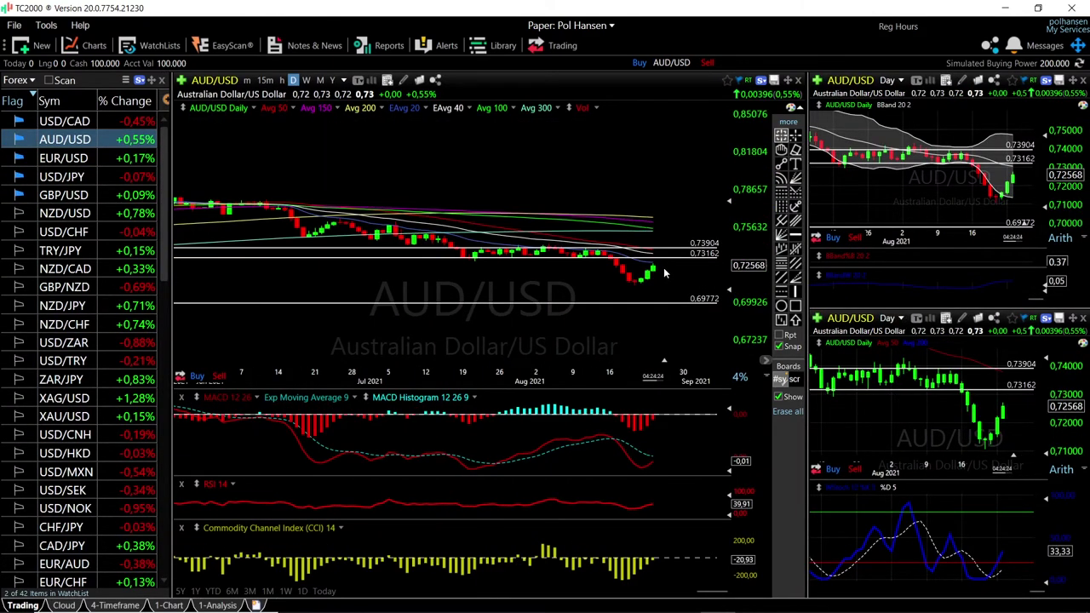
scroll(665, 274, up, 1)
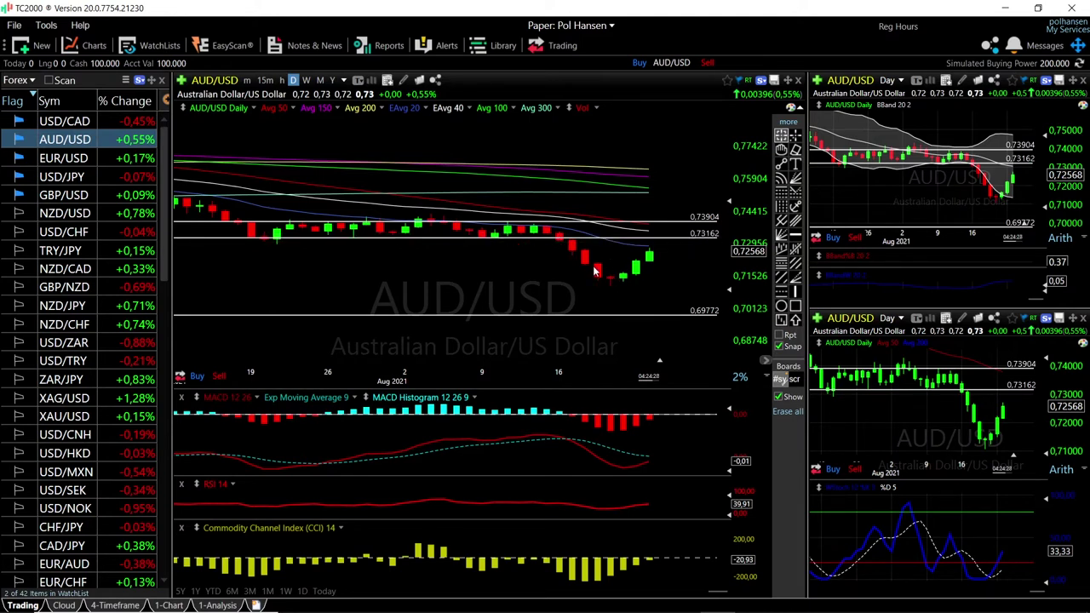
drag(624, 280, 658, 257)
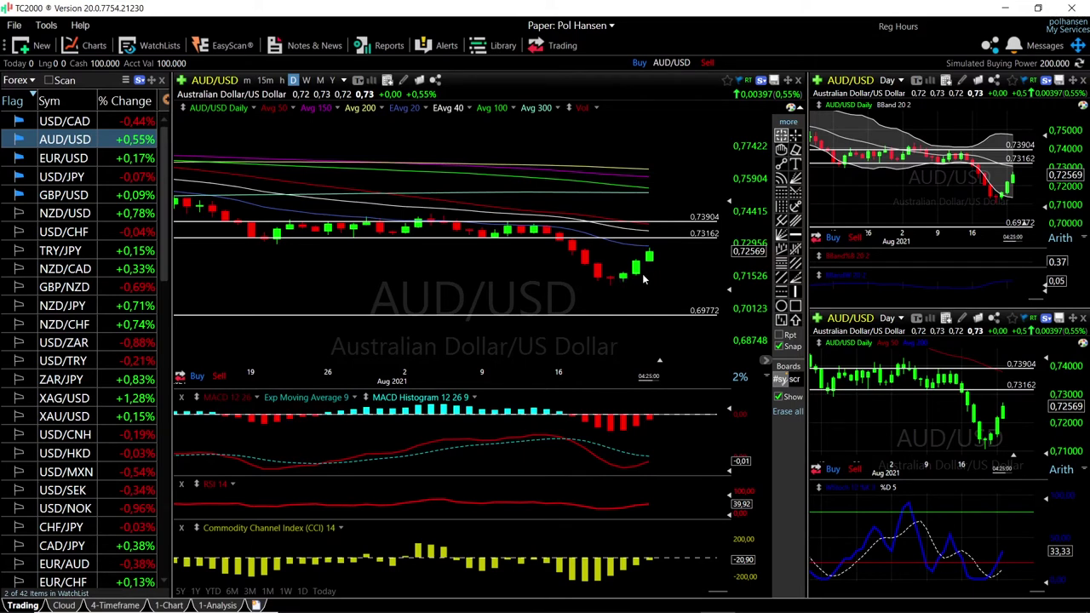
Show the AUD/USD Ichimoku Cloud chart and zoom around the recent bars
click(64, 605)
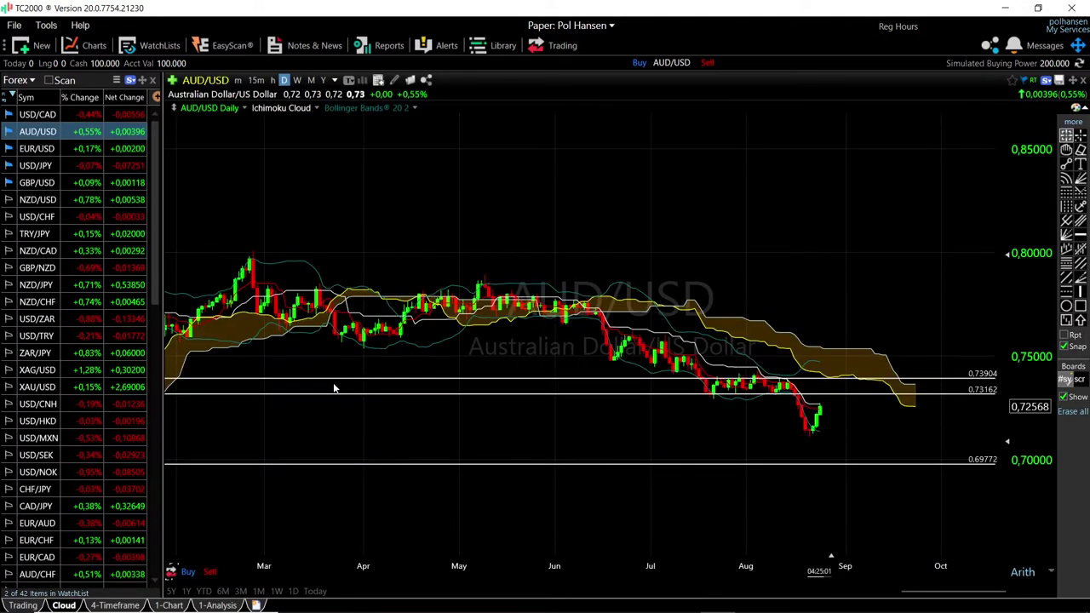
scroll(845, 410, up, 4)
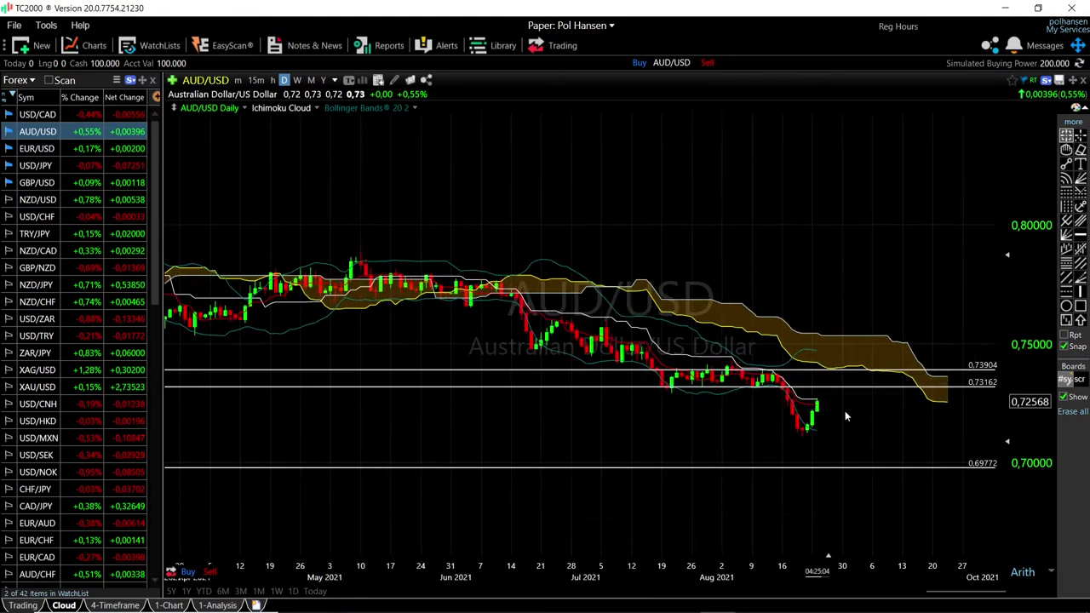
scroll(821, 410, down, 3)
scroll(822, 414, down, 1)
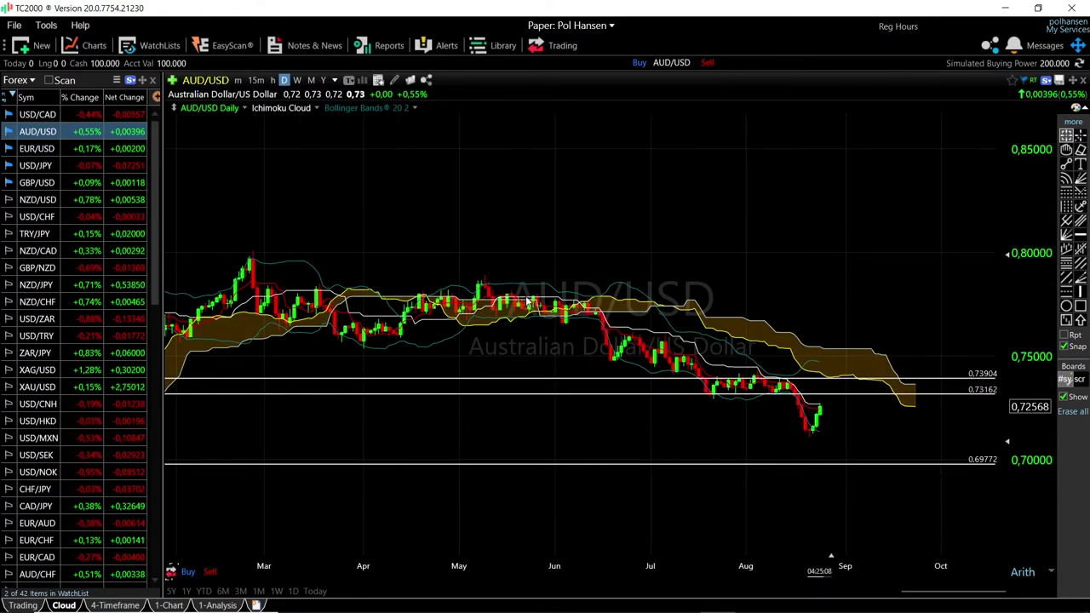
scroll(741, 410, up, 4)
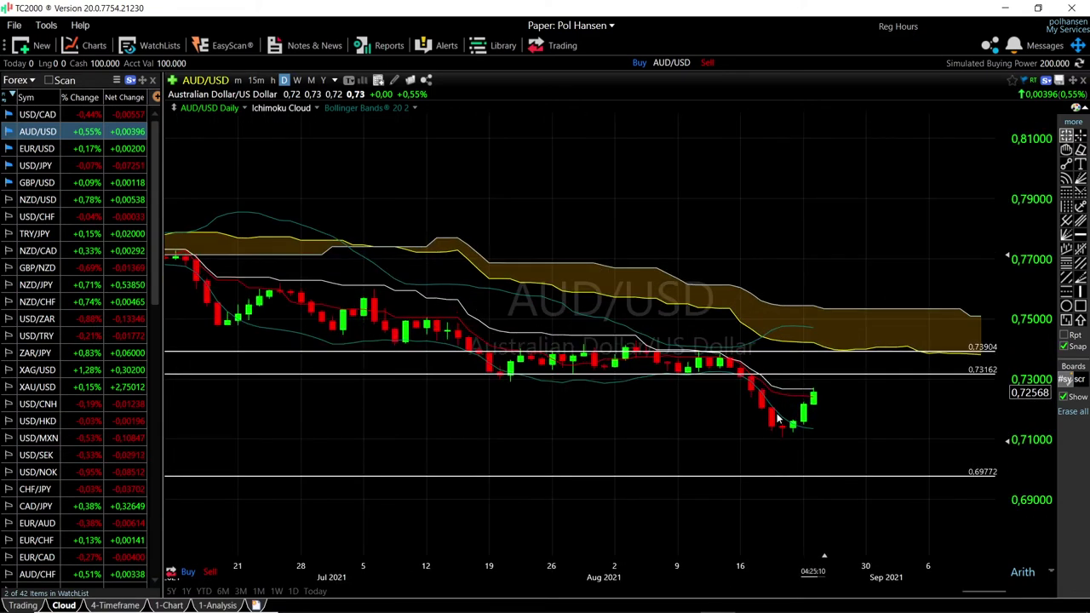
scroll(380, 325, down, 2)
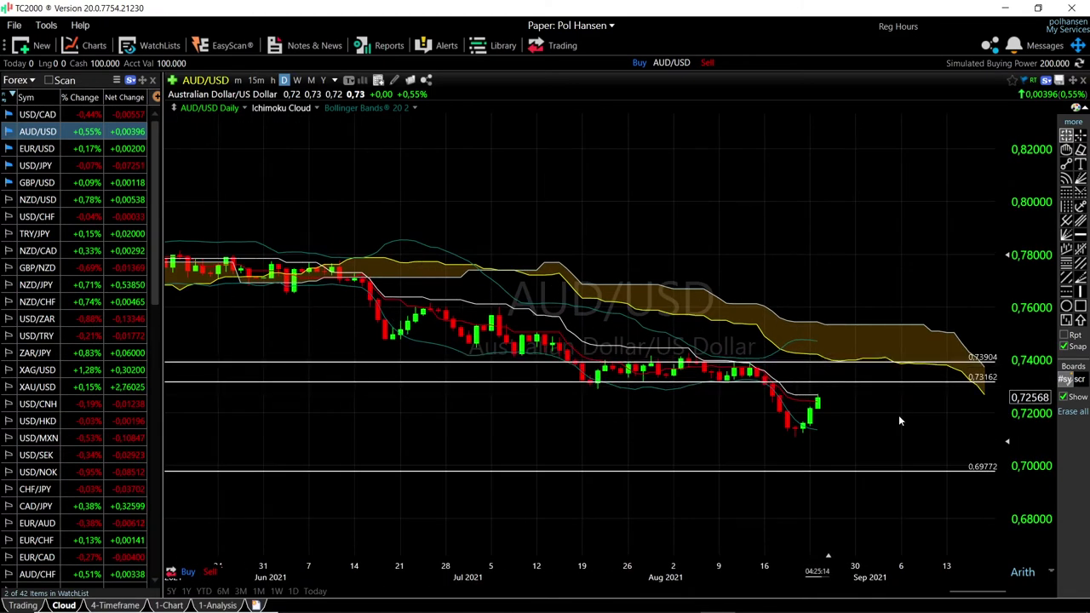
scroll(857, 445, up, 3)
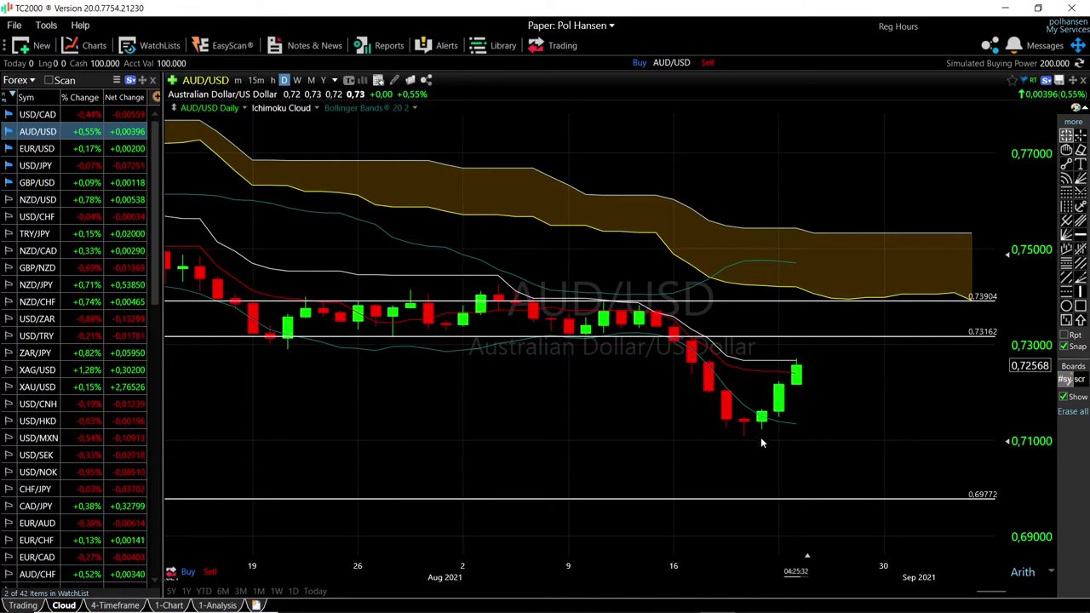
Return to the Trading layout and load USD/CAD on all charts
mouse_move(744, 437)
click(23, 605)
click(64, 121)
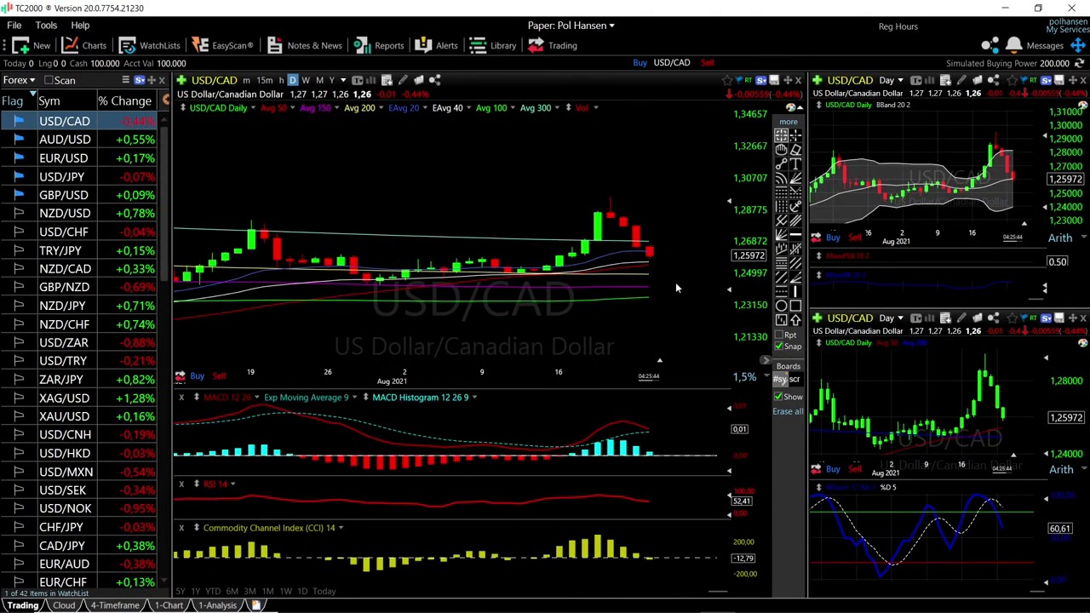
scroll(626, 202, down, 2)
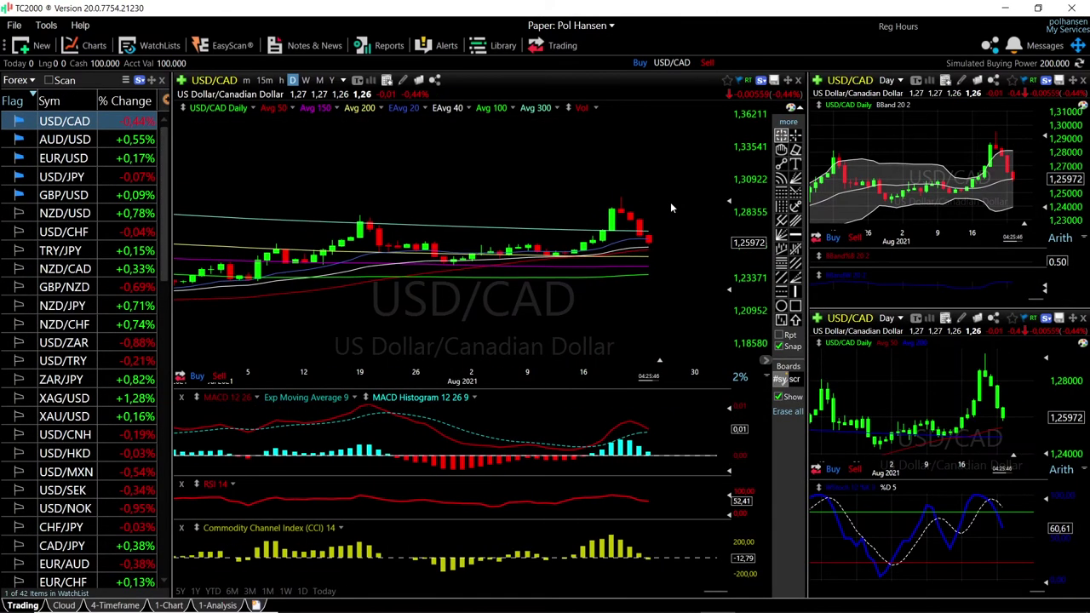
Read the 8.20.21 bar's data and measure the move from 8.20.21 to the latest bar
click(623, 200)
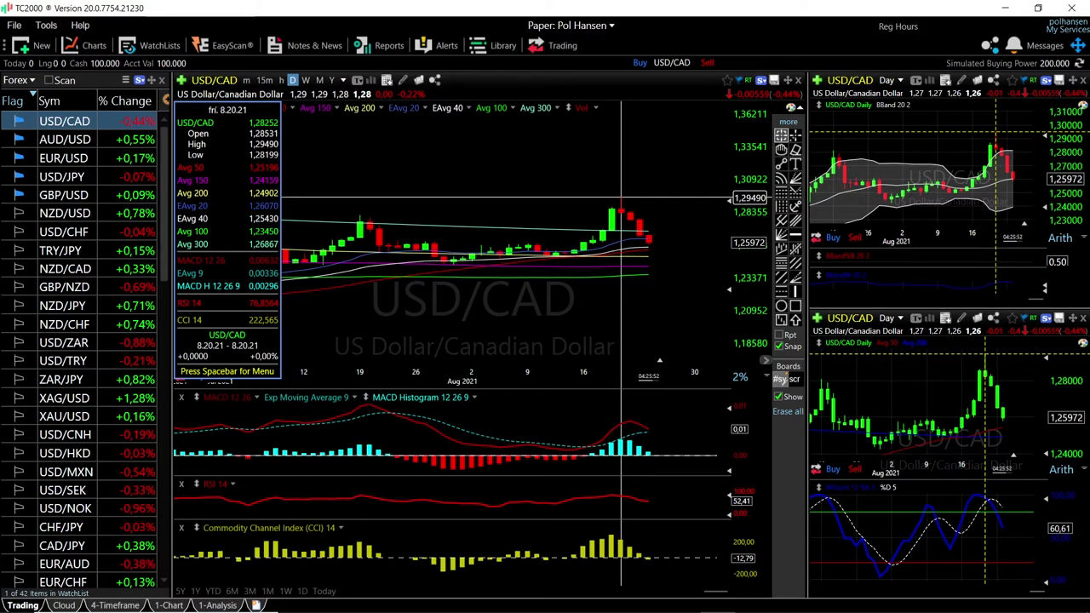
click(621, 200)
drag(621, 201, 656, 251)
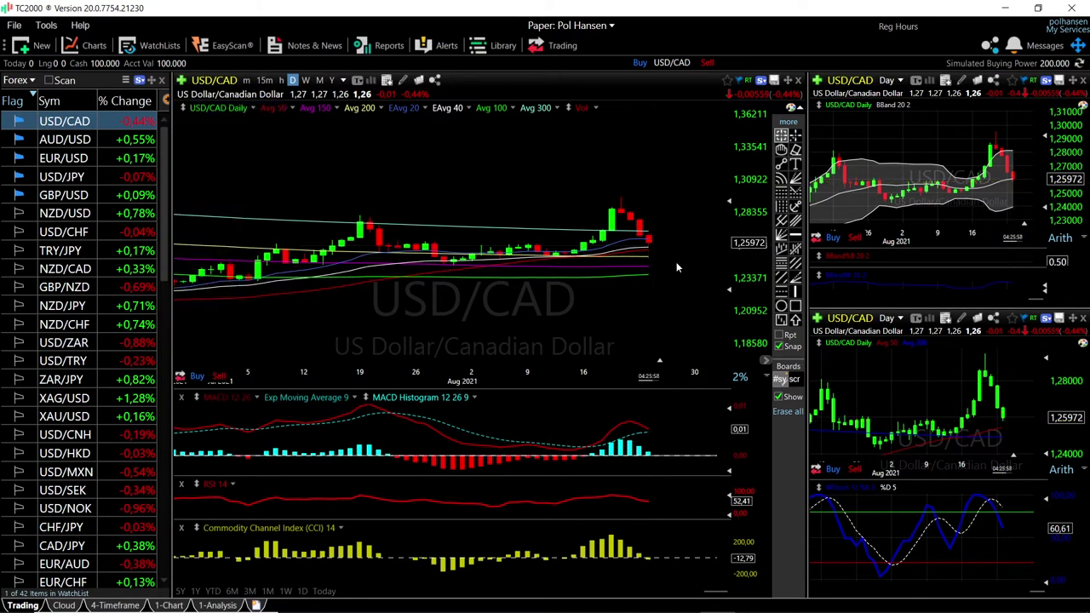
scroll(1018, 193, up, 5)
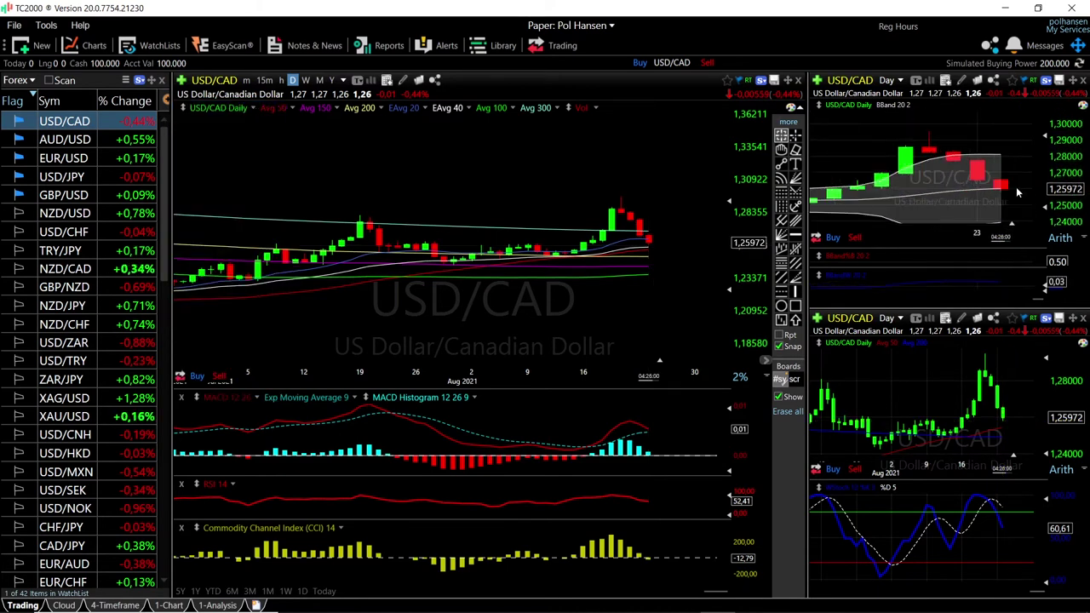
scroll(1018, 189, down, 3)
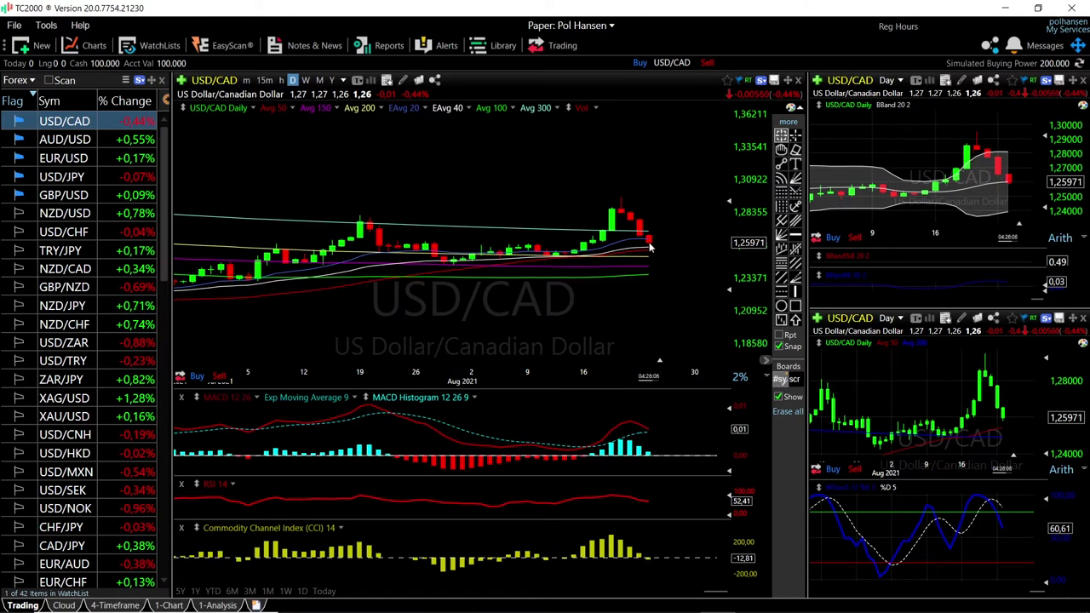
Check the latest USD/CAD bar's values, then switch to the Cloud layout
drag(649, 247, 649, 269)
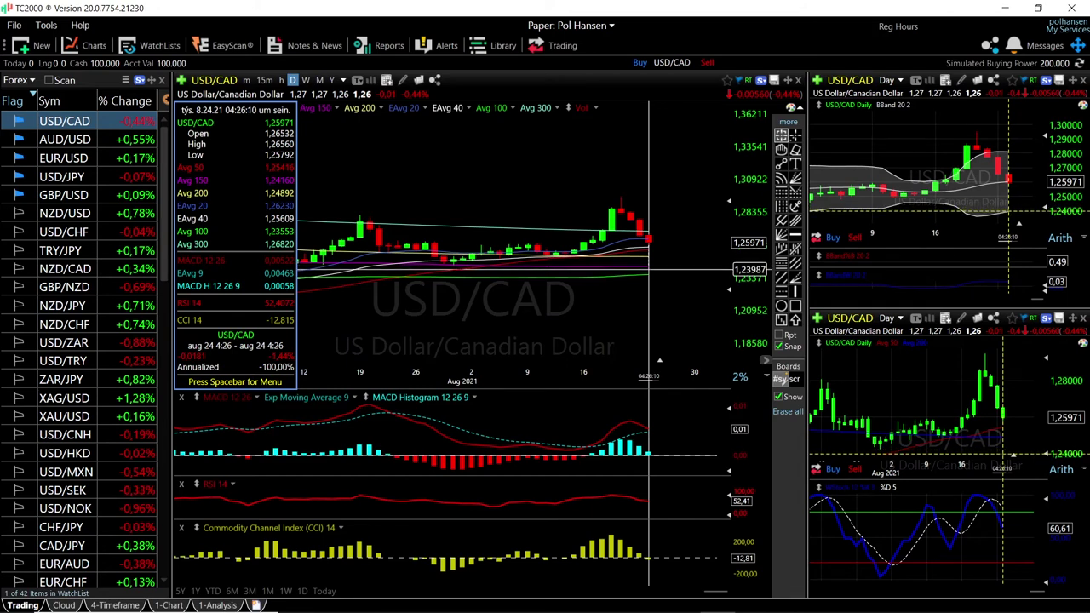
drag(649, 269, 650, 268)
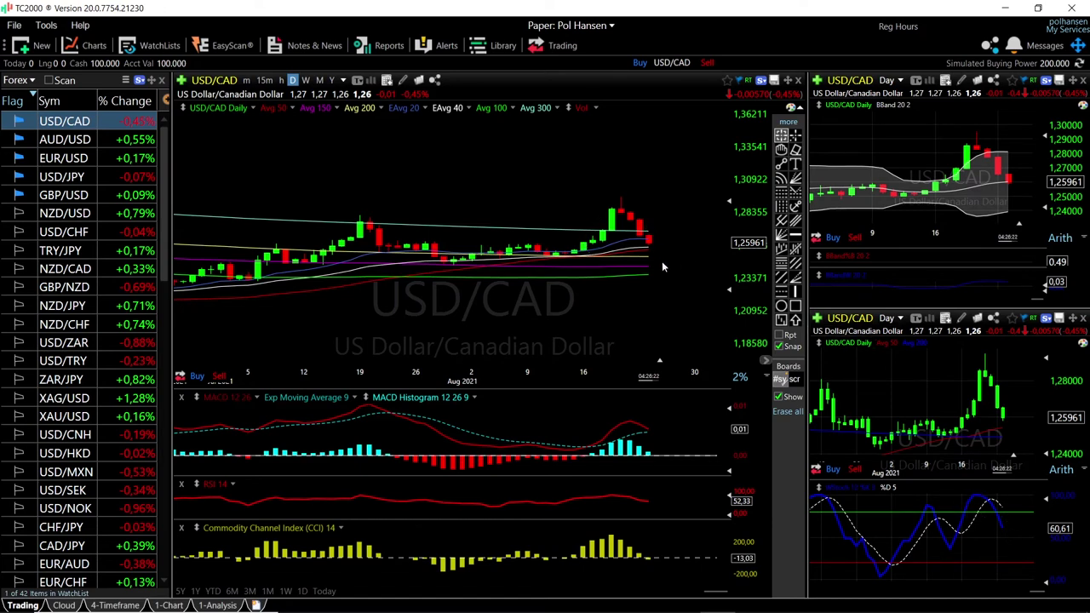
scroll(661, 260, up, 2)
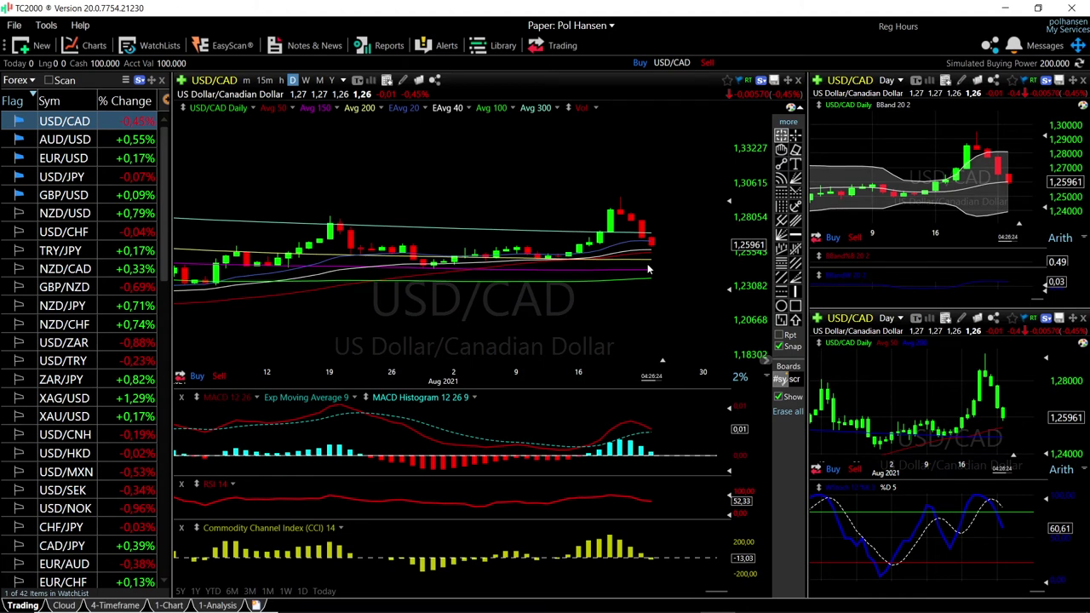
mouse_move(651, 269)
click(64, 605)
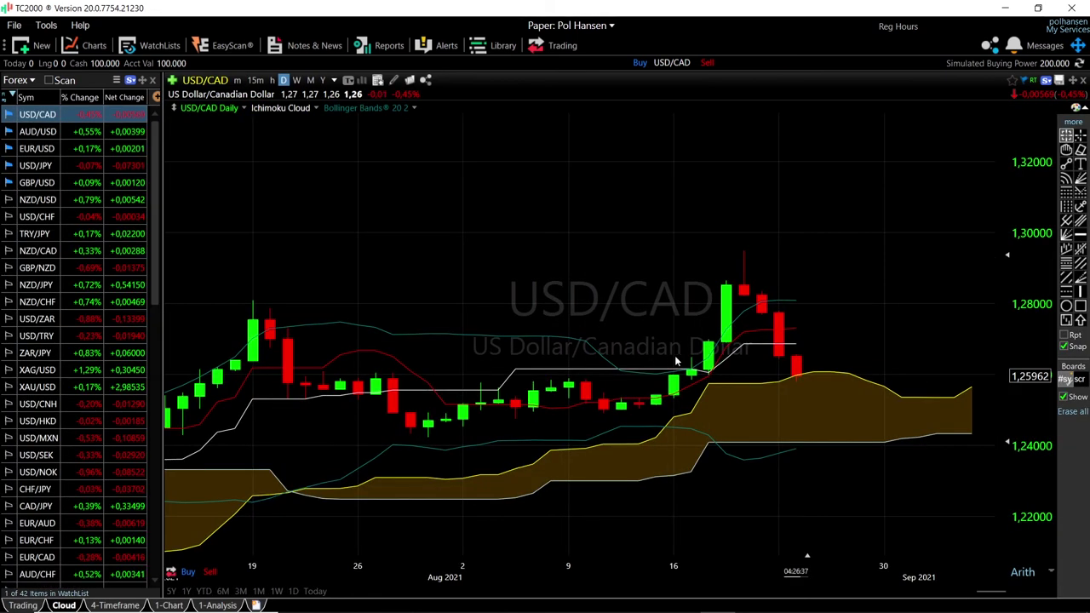
Zoom the USD/CAD Ichimoku chart and read the 8.18.21 bar's Ichimoku values
scroll(674, 362, down, 5)
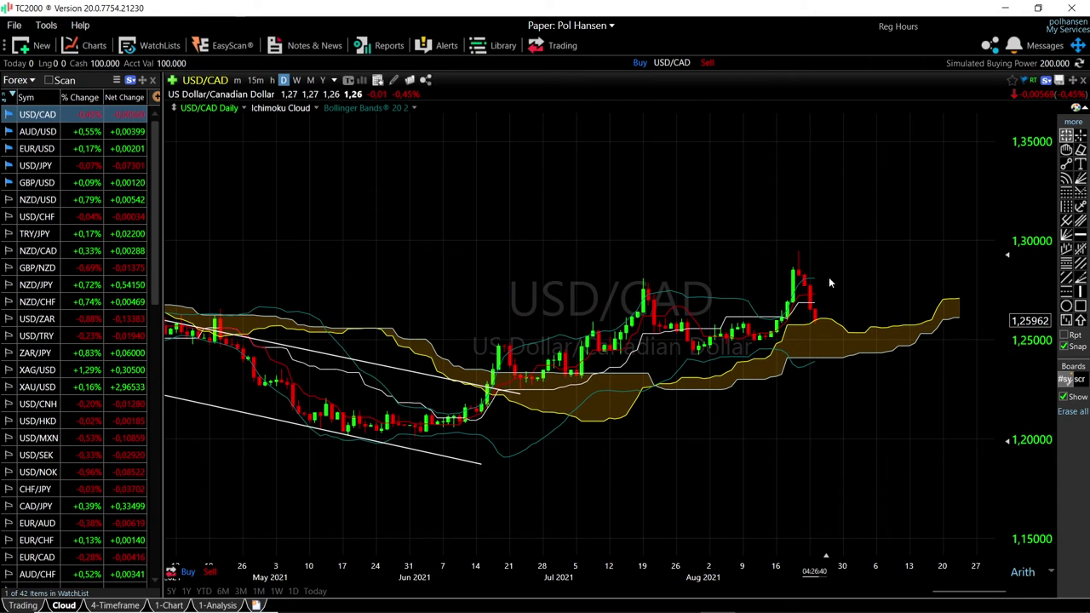
scroll(831, 373, up, 6)
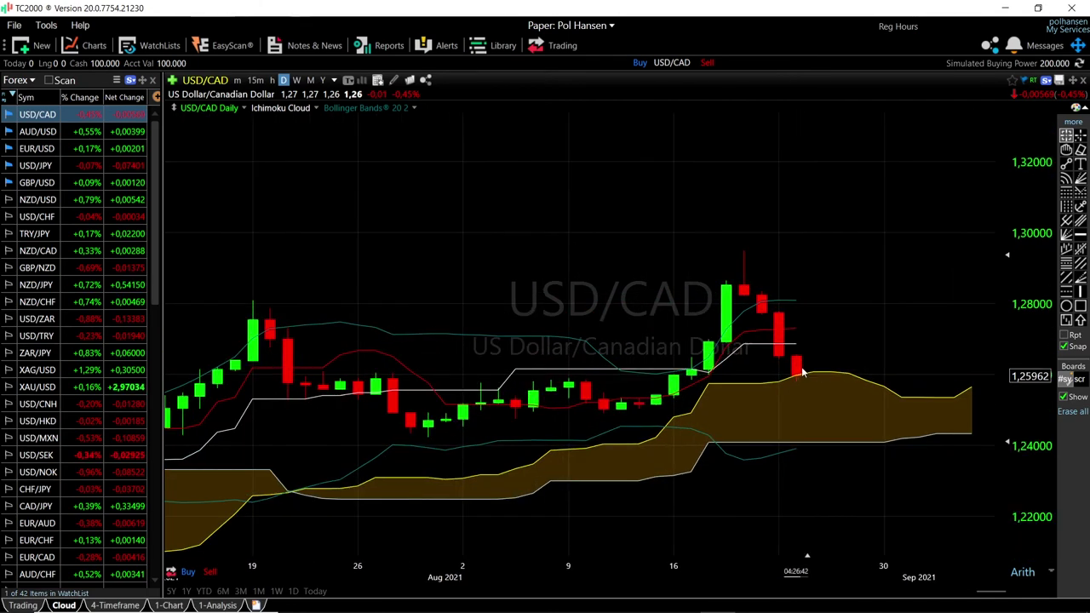
click(709, 371)
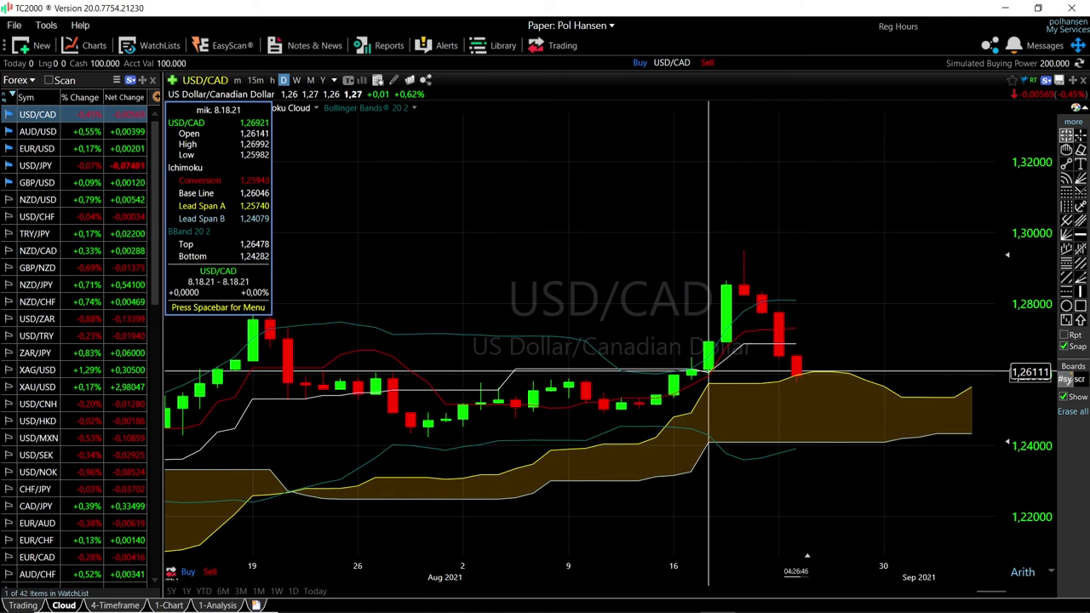
click(709, 371)
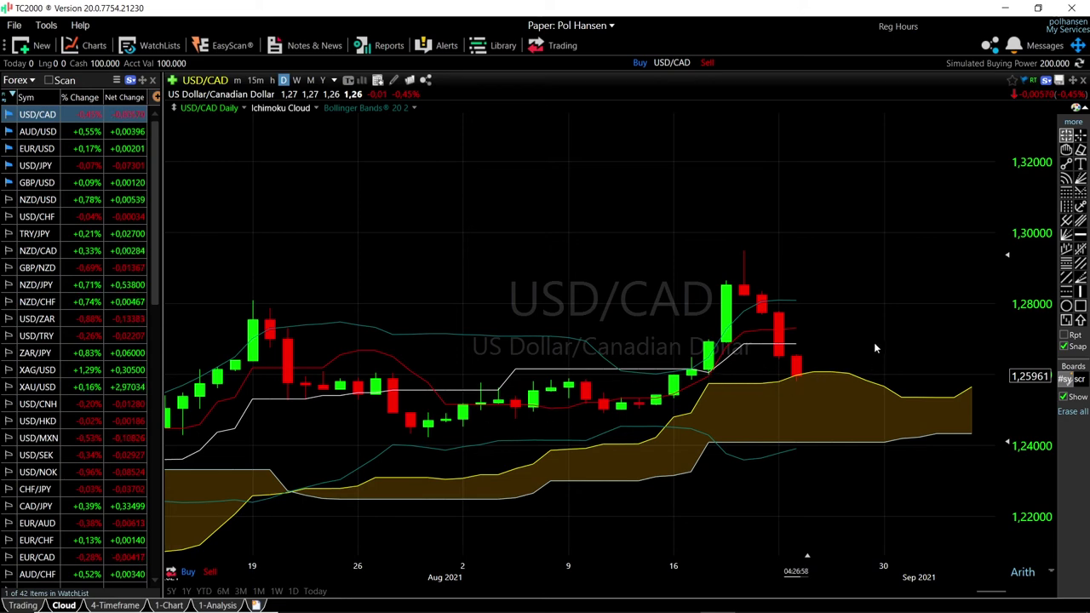
scroll(903, 365, down, 3)
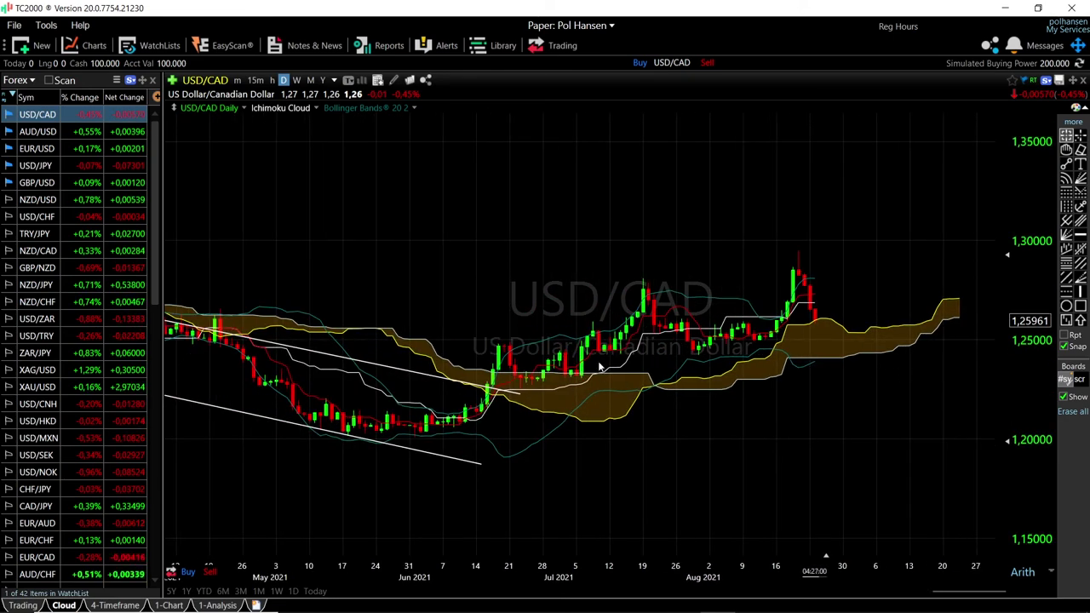